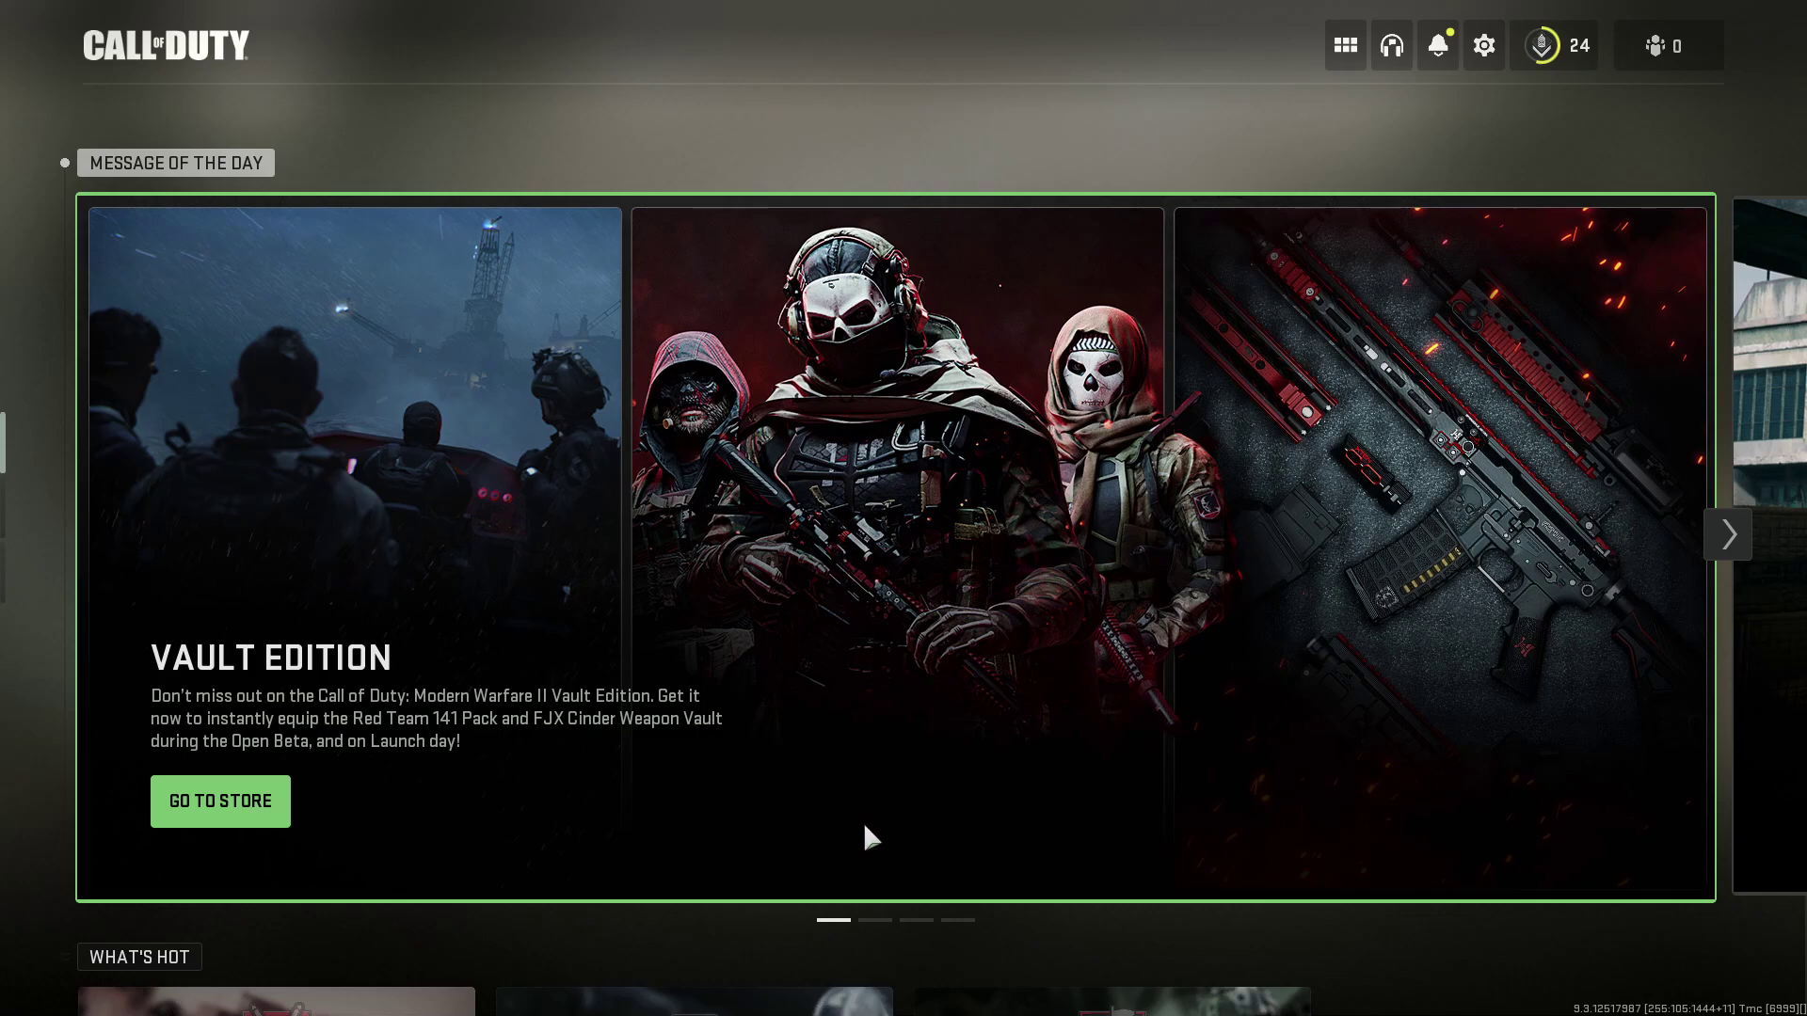
# Step: Dismiss Modern Warfare II's message of the day and return focus to the game
pyautogui.press('Escape')
pyautogui.press('super')
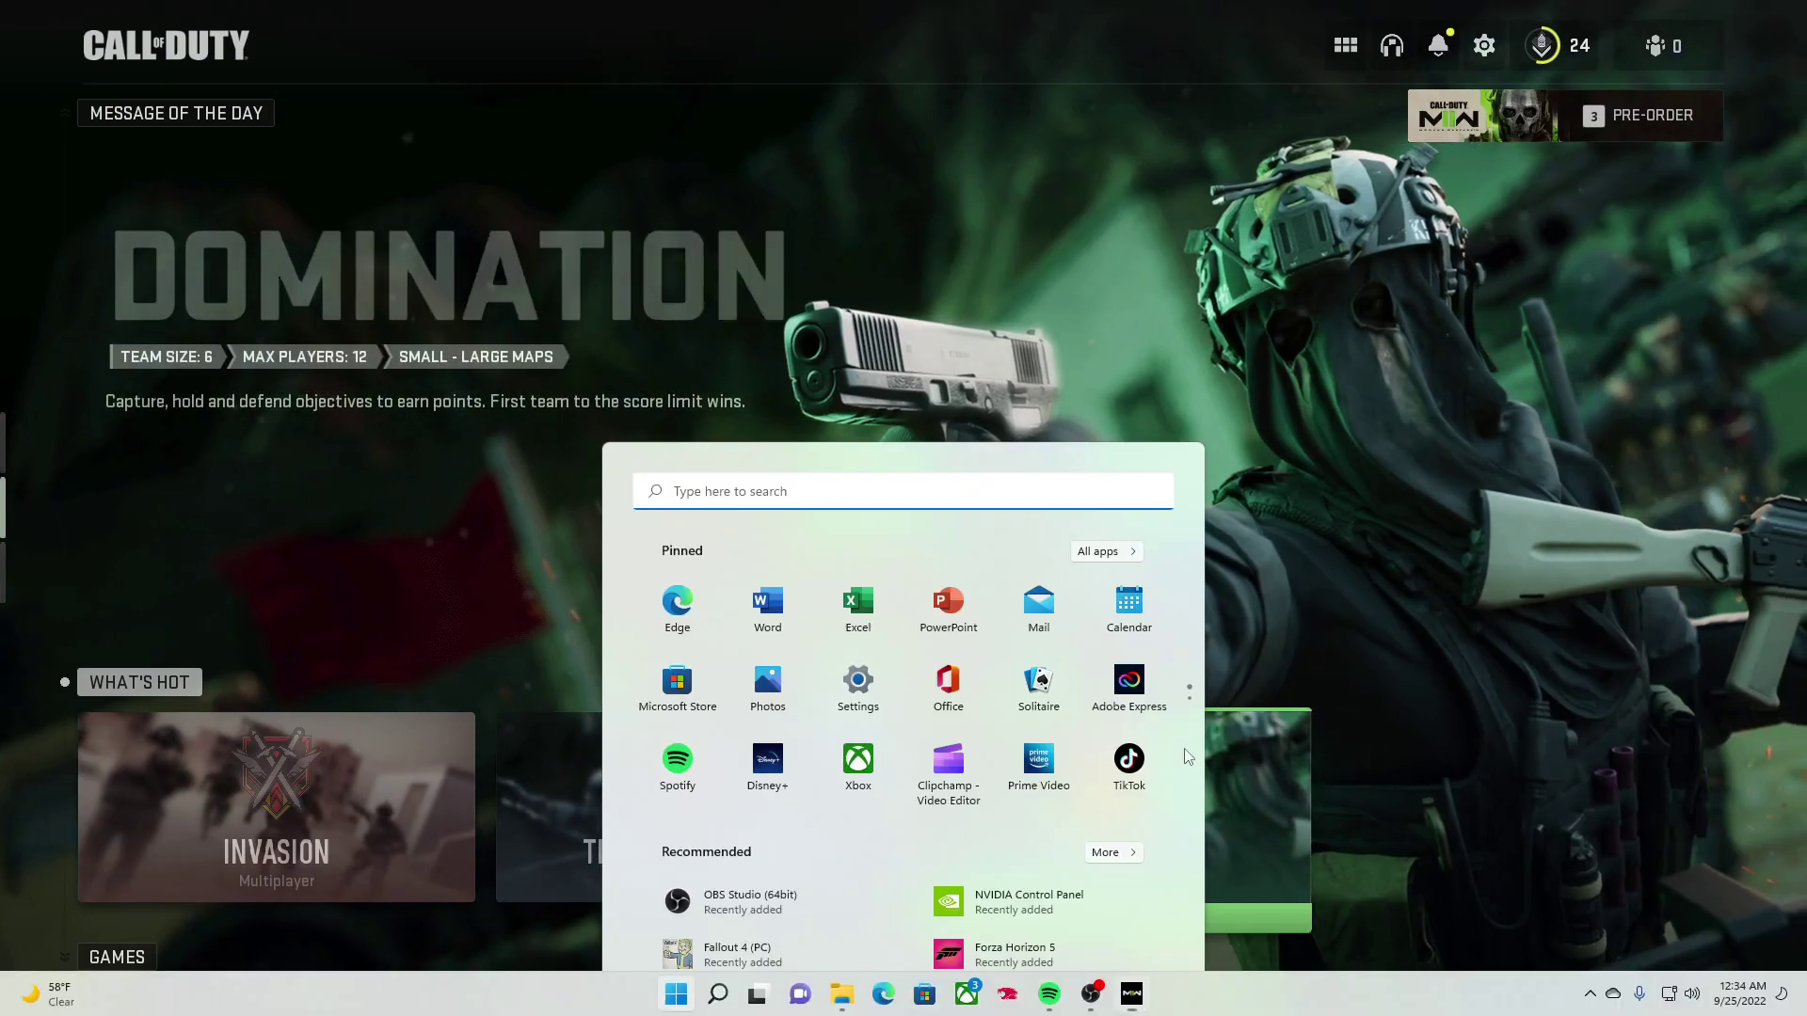
pyautogui.click(1131, 995)
pyautogui.press('Escape')
pyautogui.press('Escape')
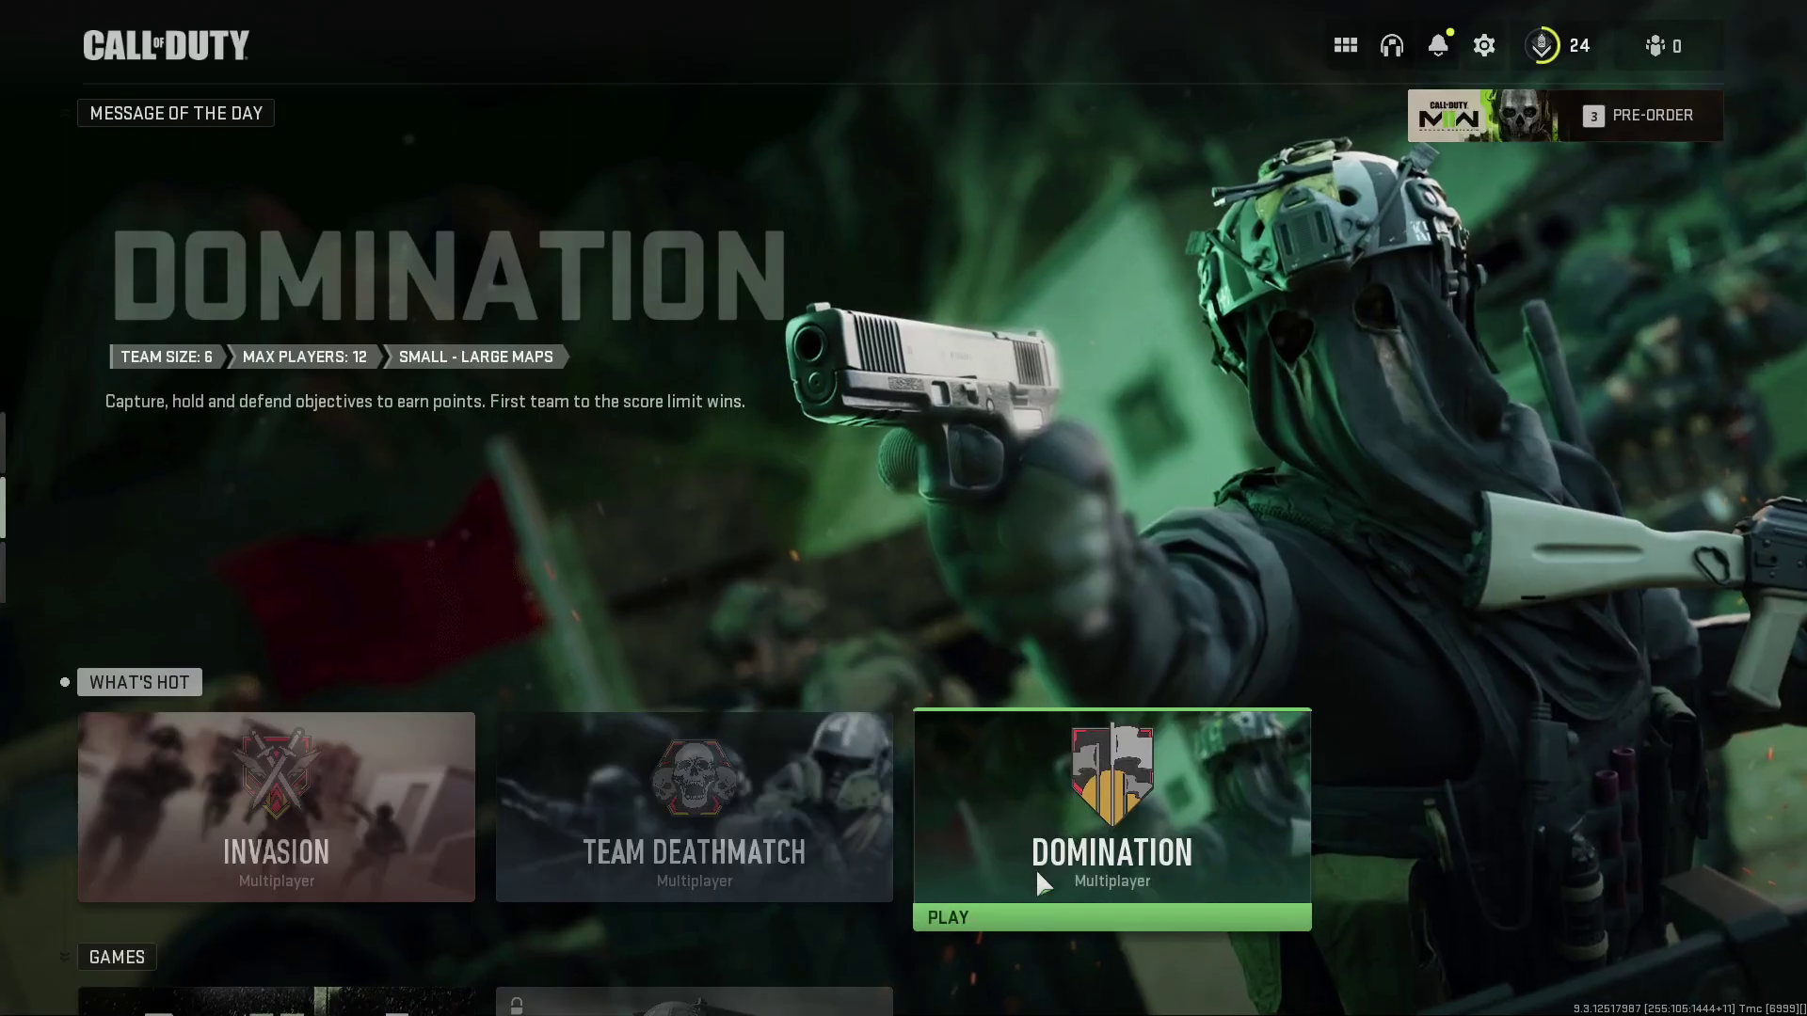
# Step: Search for Steam from the Windows Start menu and launch it over the game
pyautogui.press('super')
pyautogui.press('super')
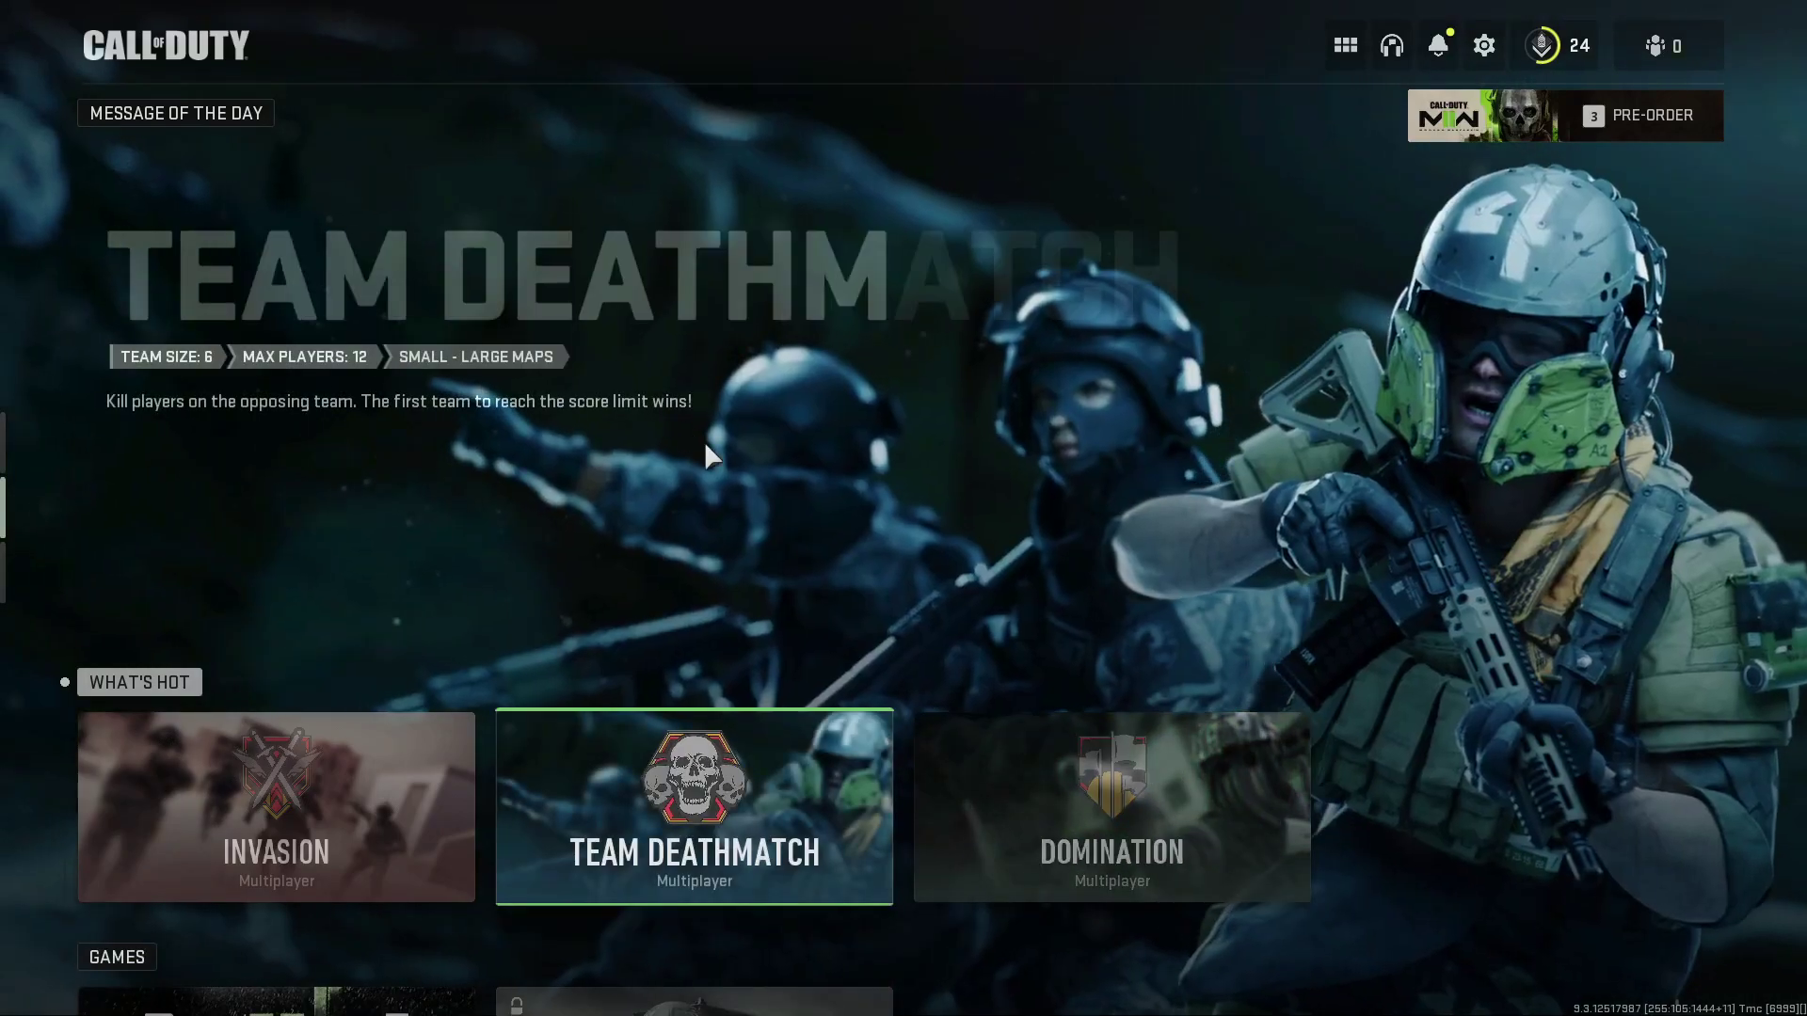
pyautogui.press('super')
pyautogui.press('super')
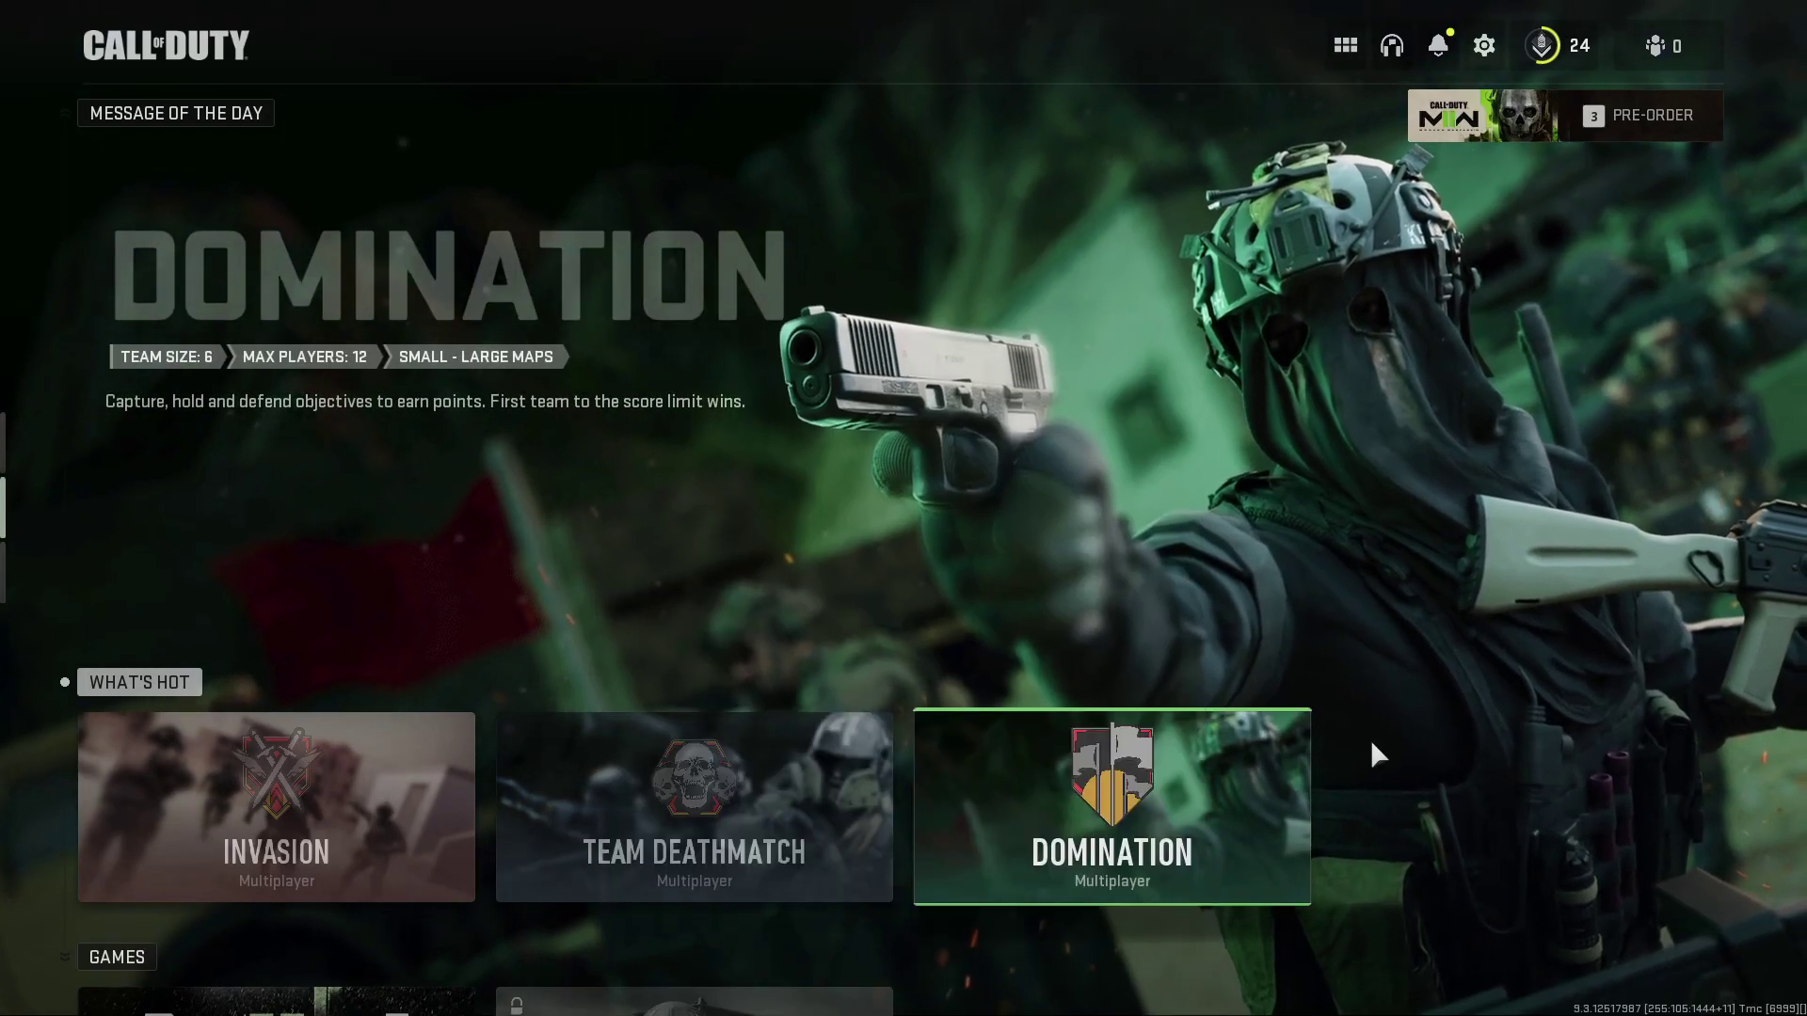
pyautogui.press('super')
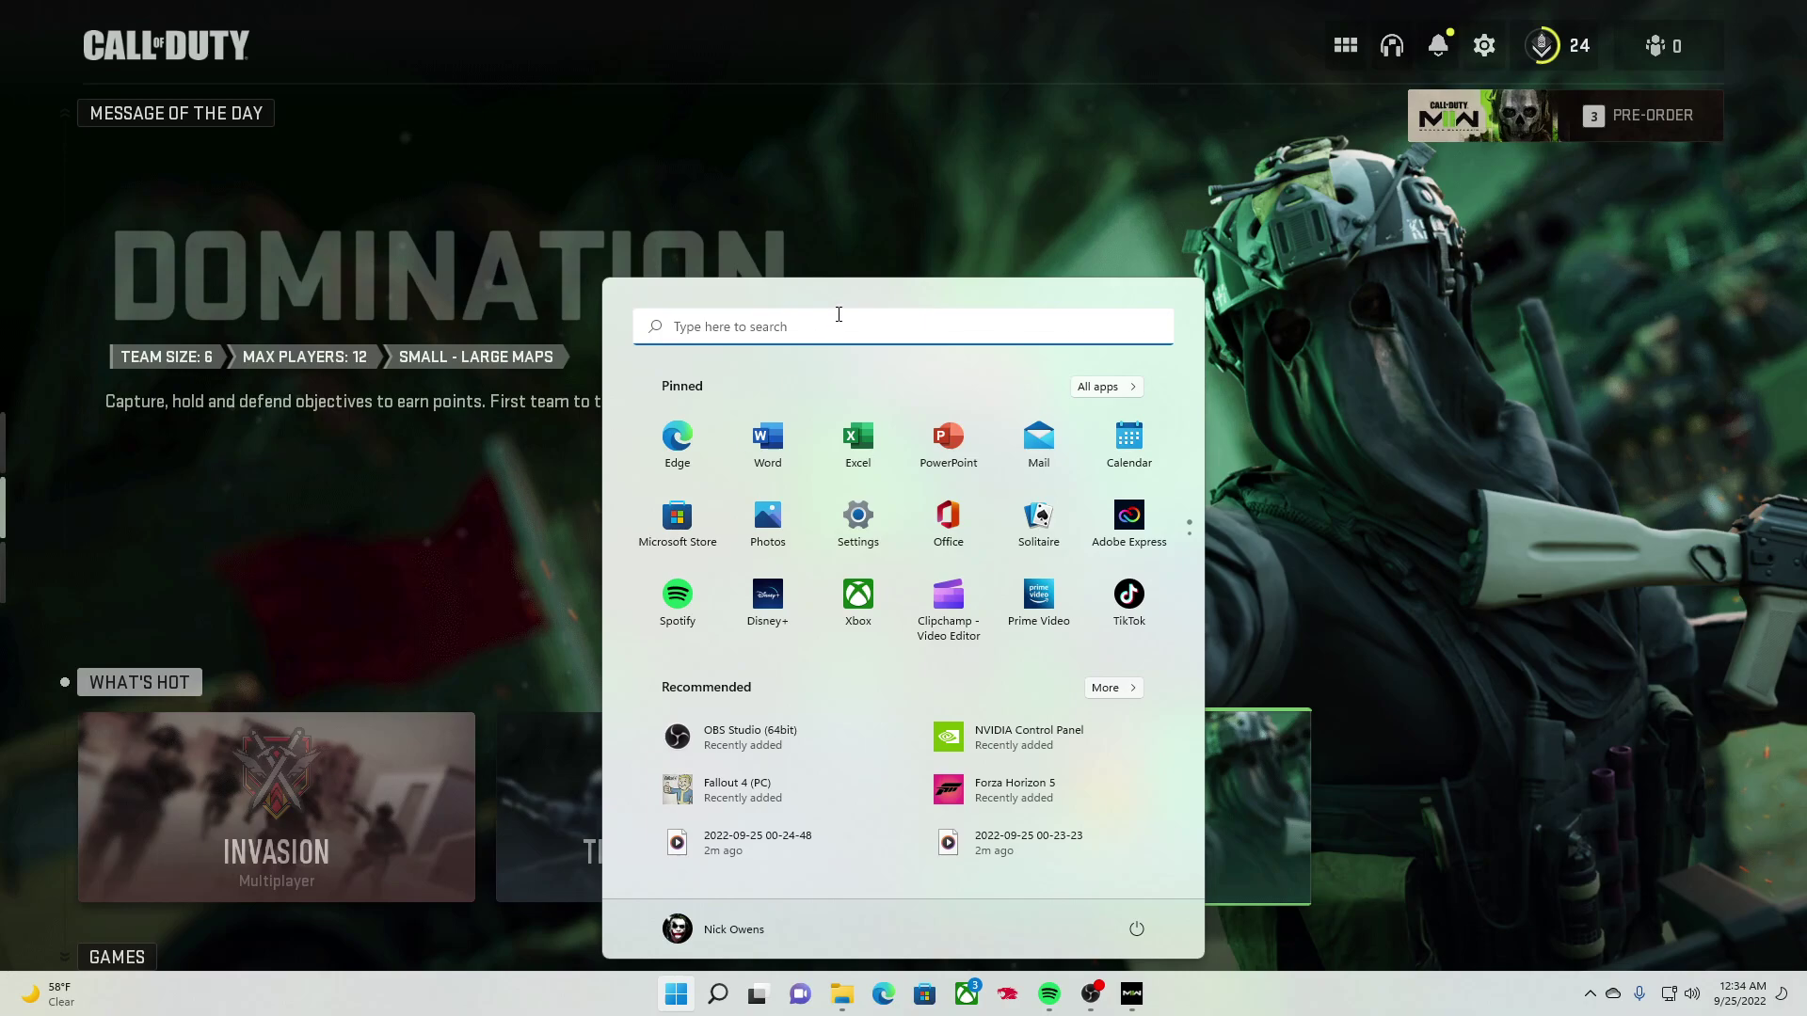
pyautogui.click(818, 317)
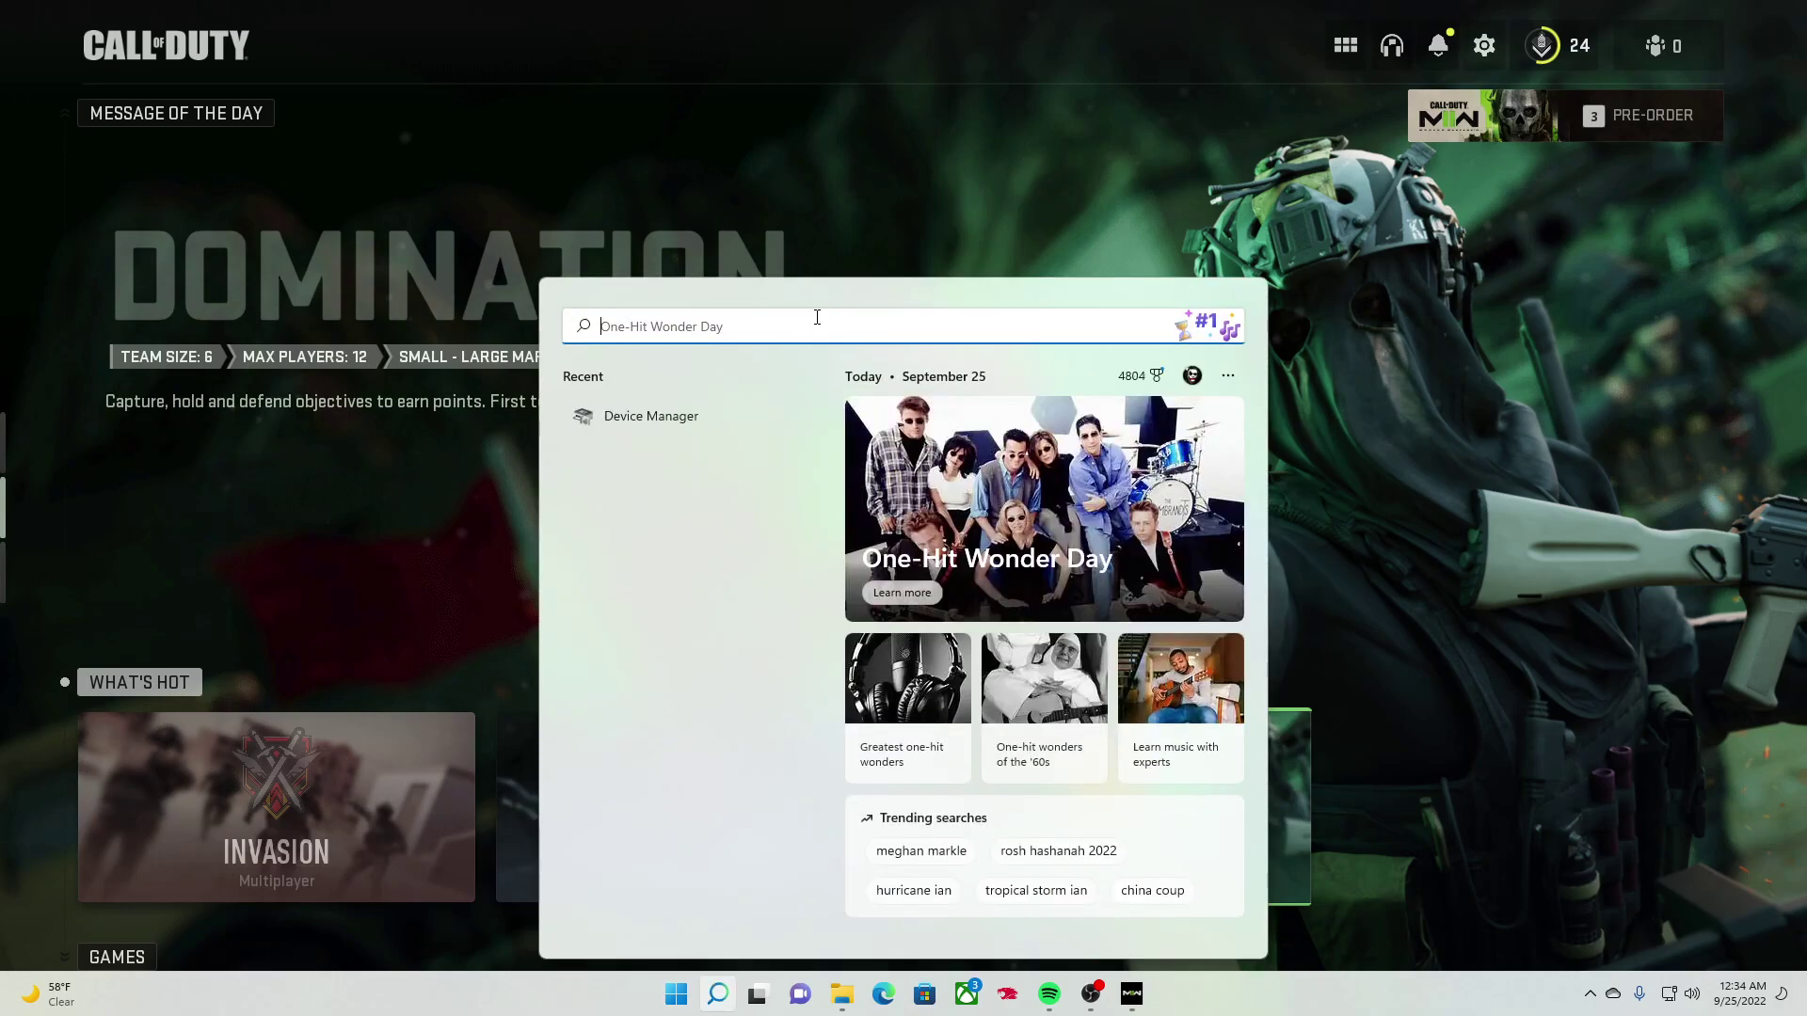
pyautogui.write('steam')
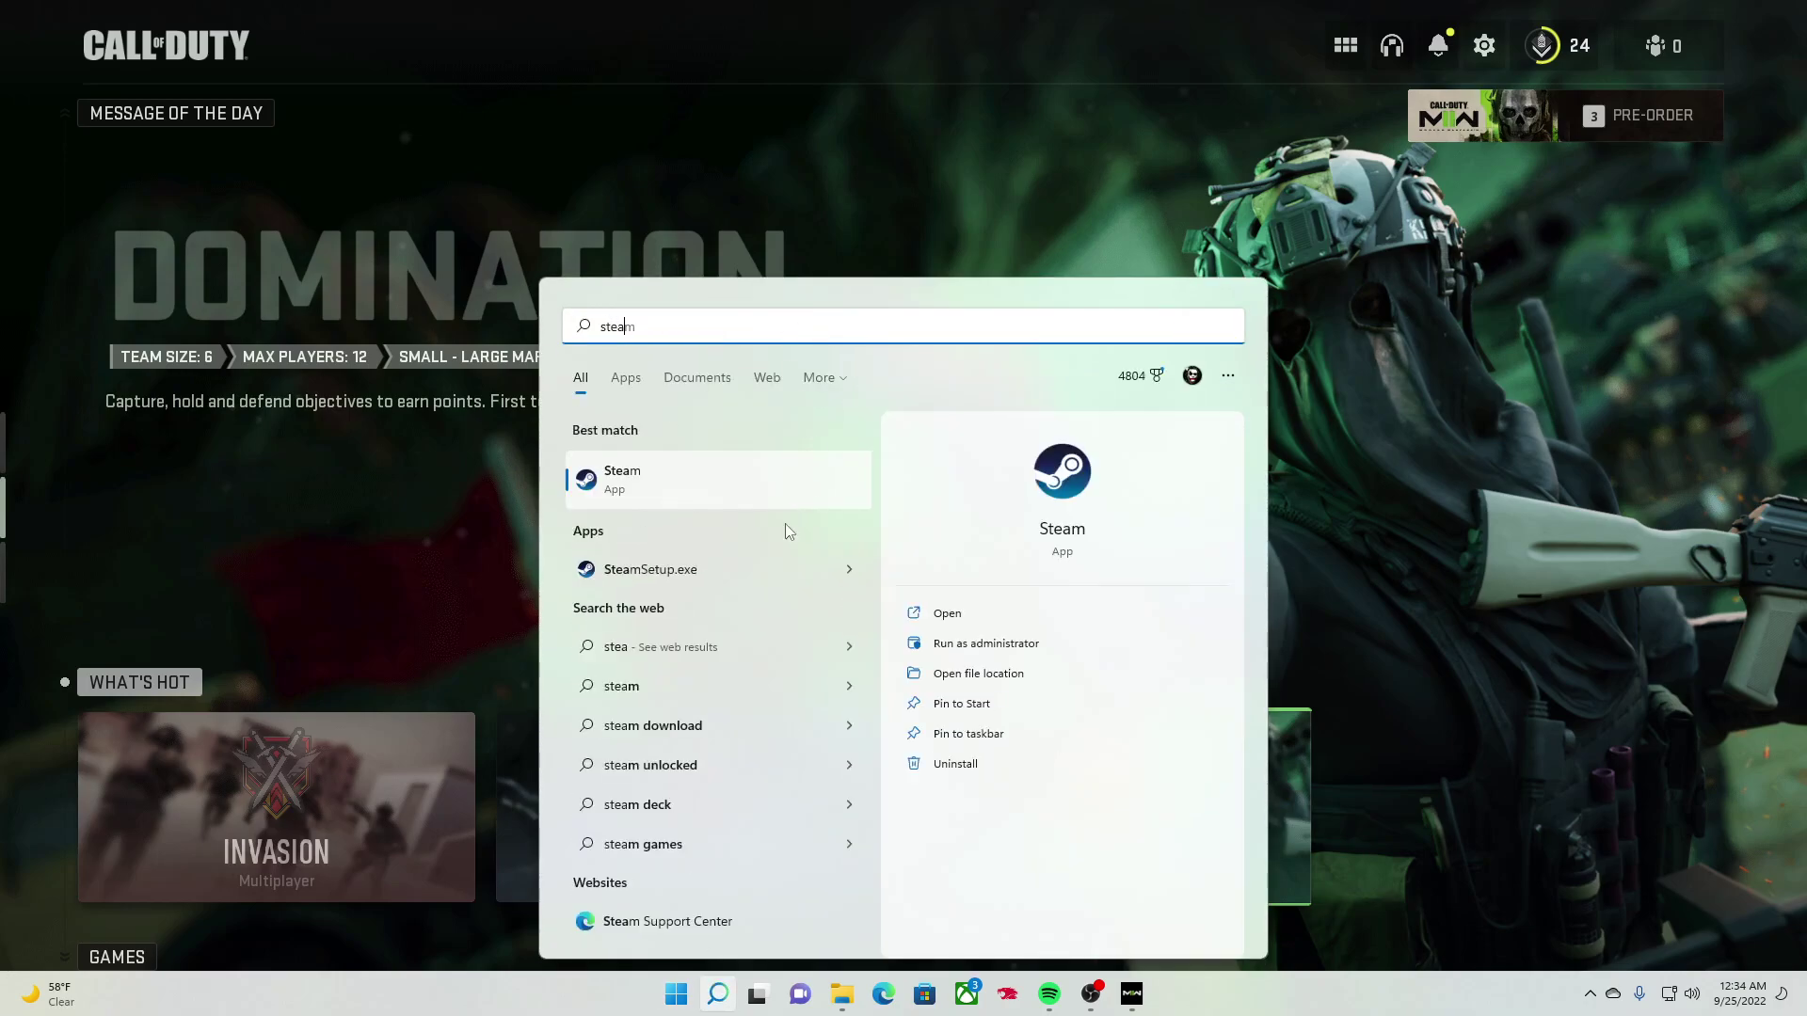
pyautogui.click(705, 479)
pyautogui.moveTo(537, 253)
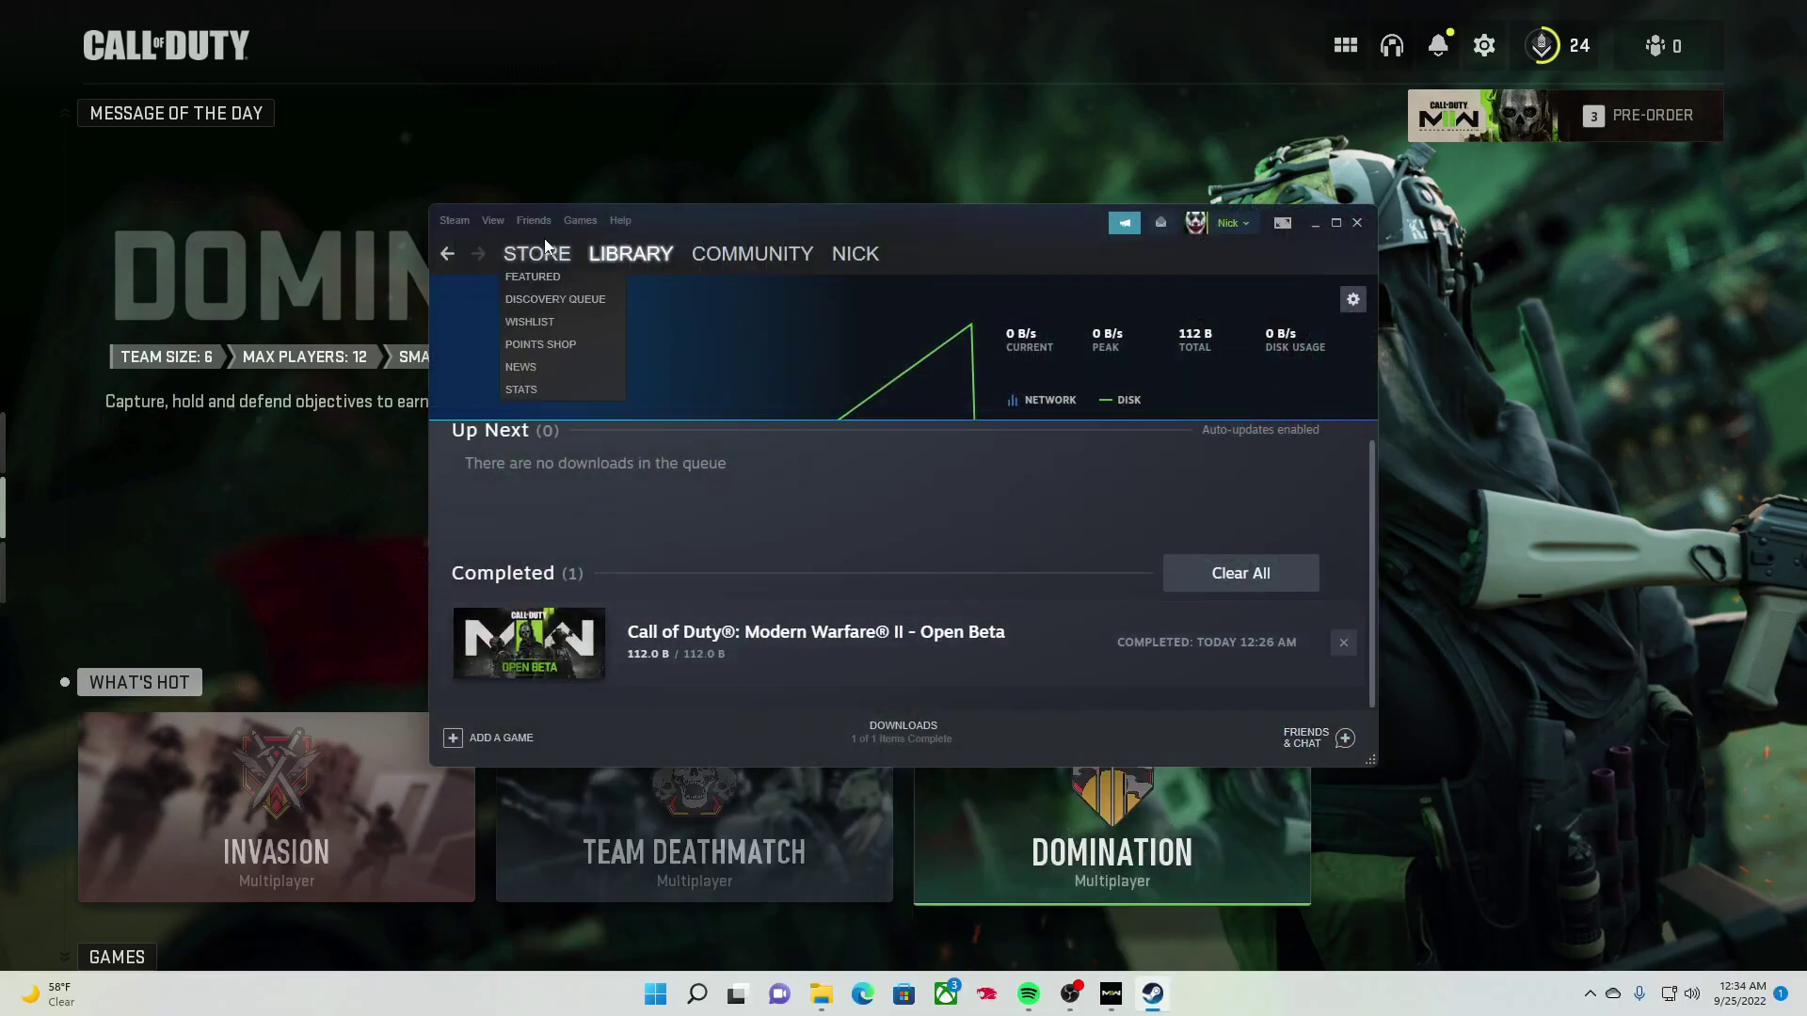
# Step: Browse the Modern Warfare II Open Beta's local files and select everything in its main folder
pyautogui.rightClick(813, 638)
pyautogui.click(844, 620)
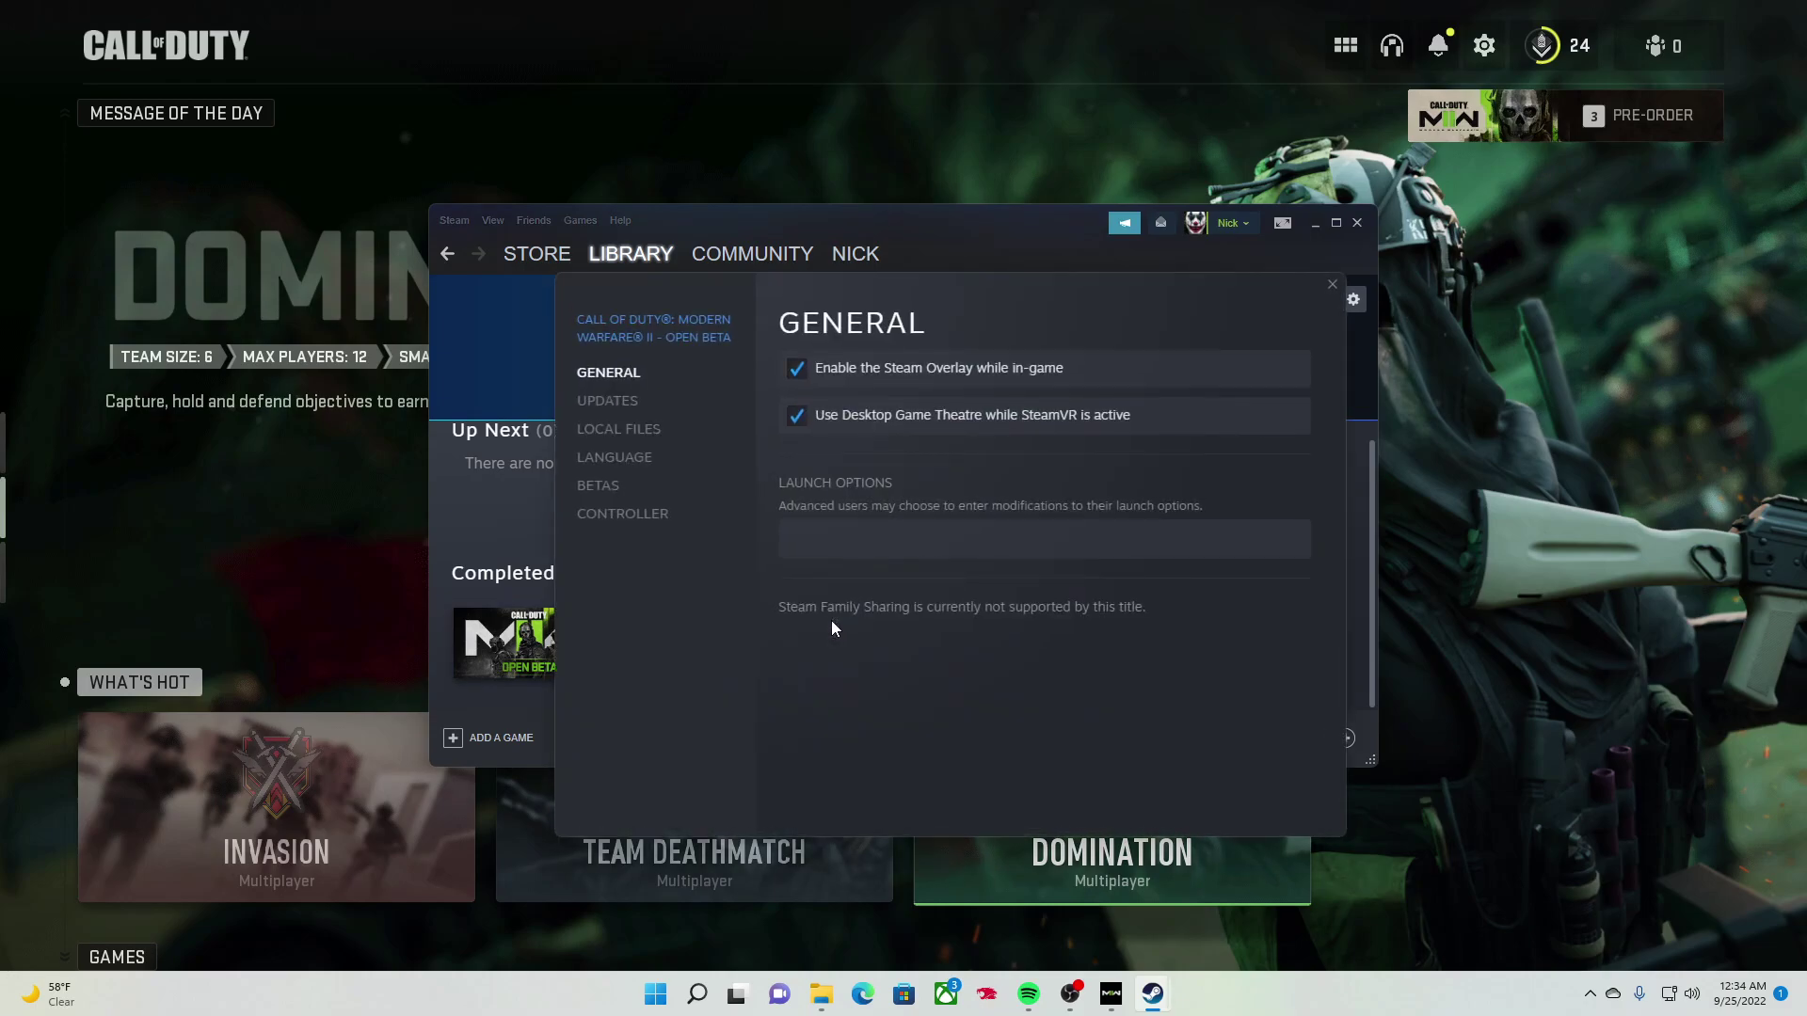
pyautogui.click(646, 430)
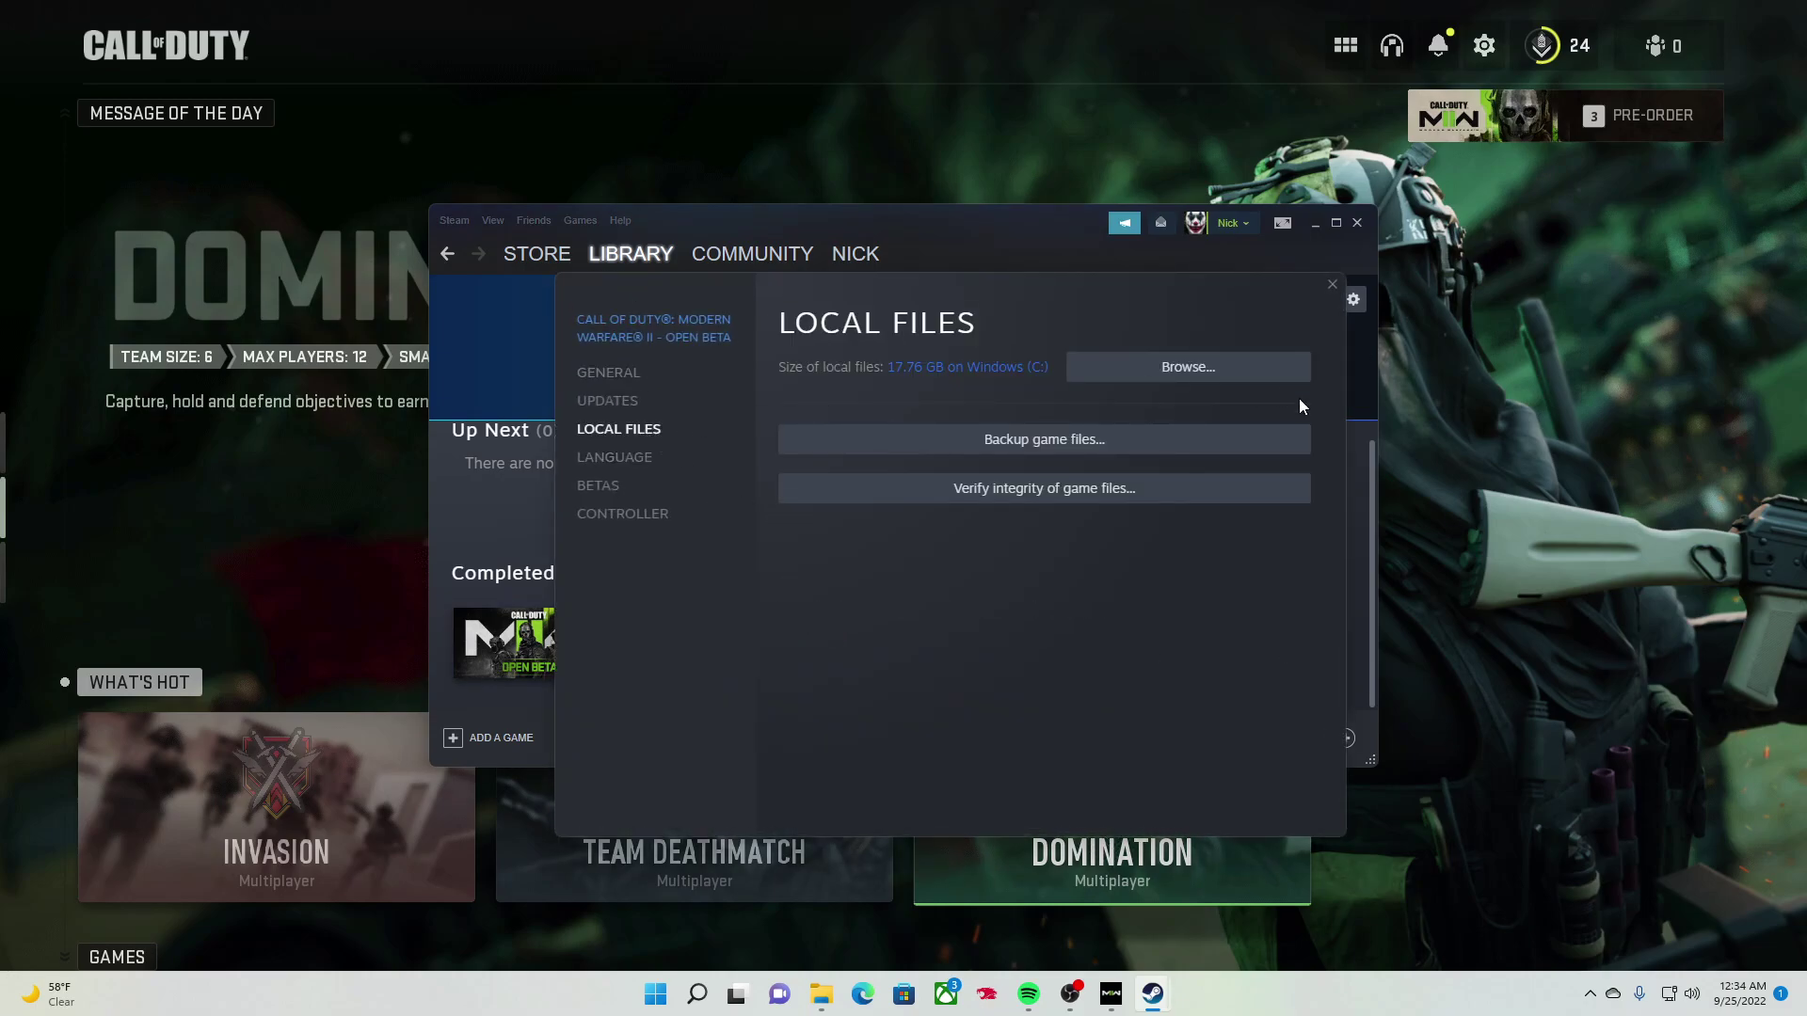
pyautogui.click(1187, 367)
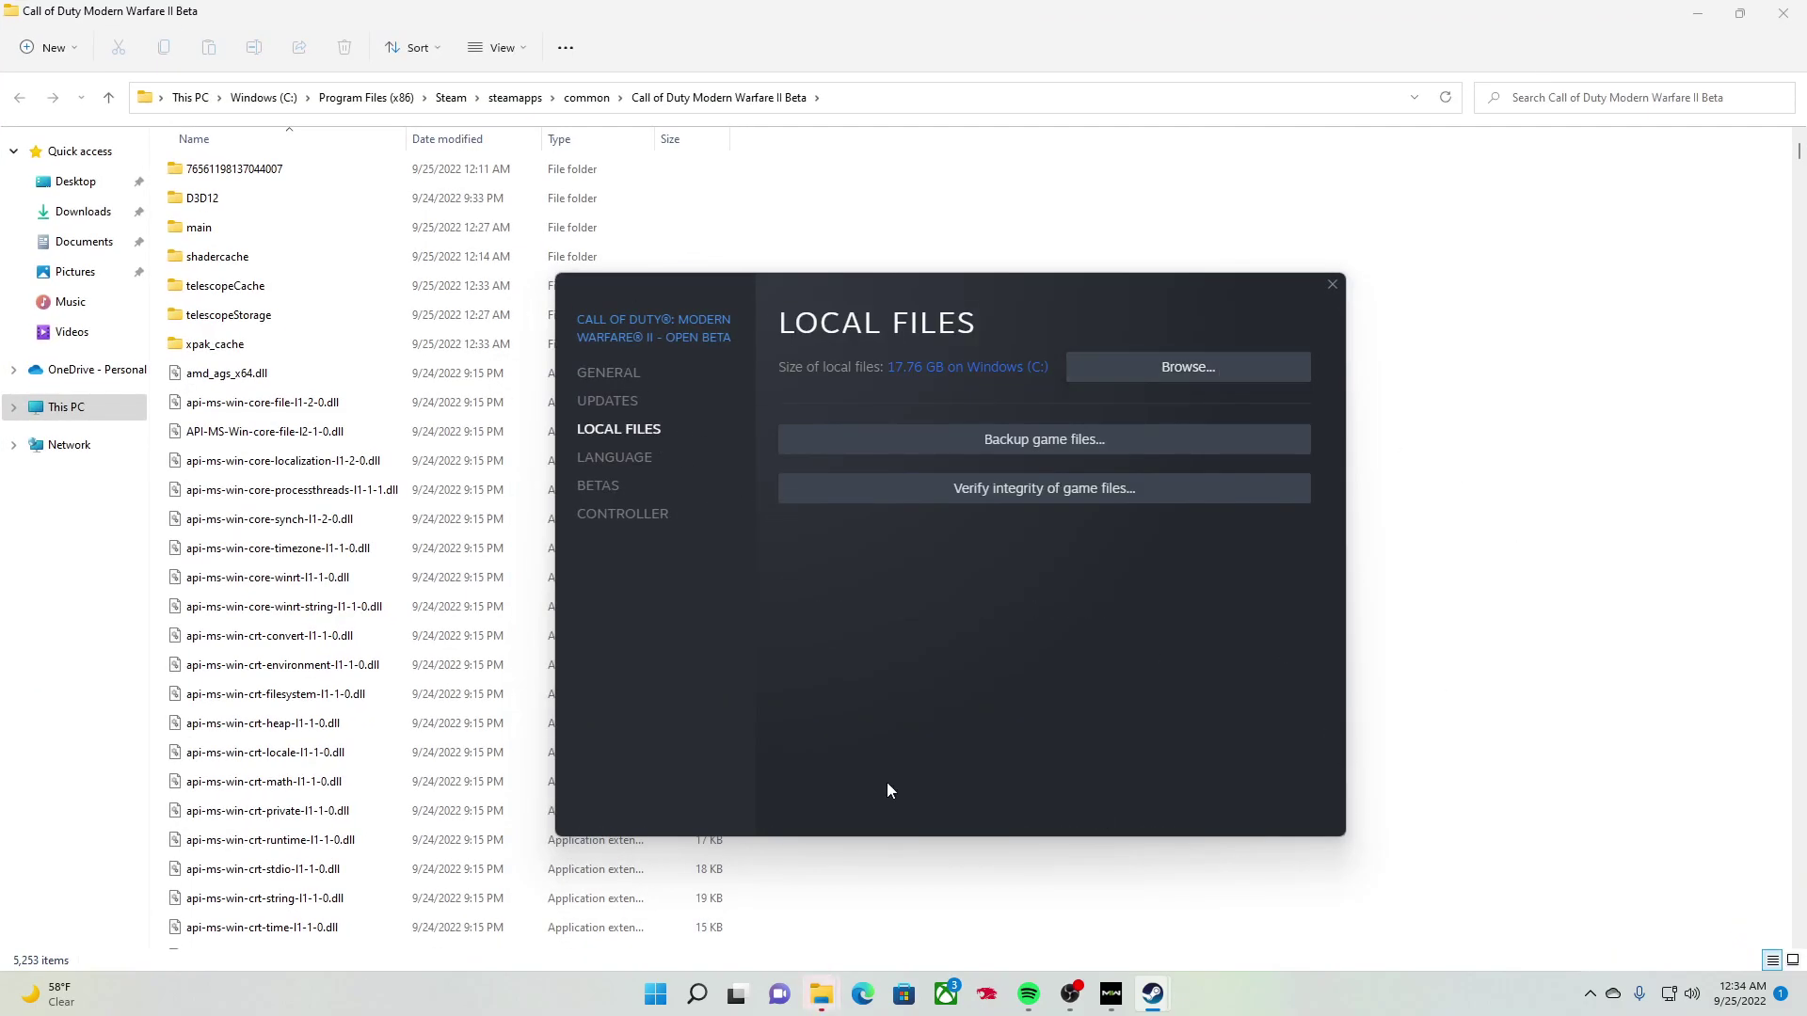
pyautogui.doubleClick(308, 230)
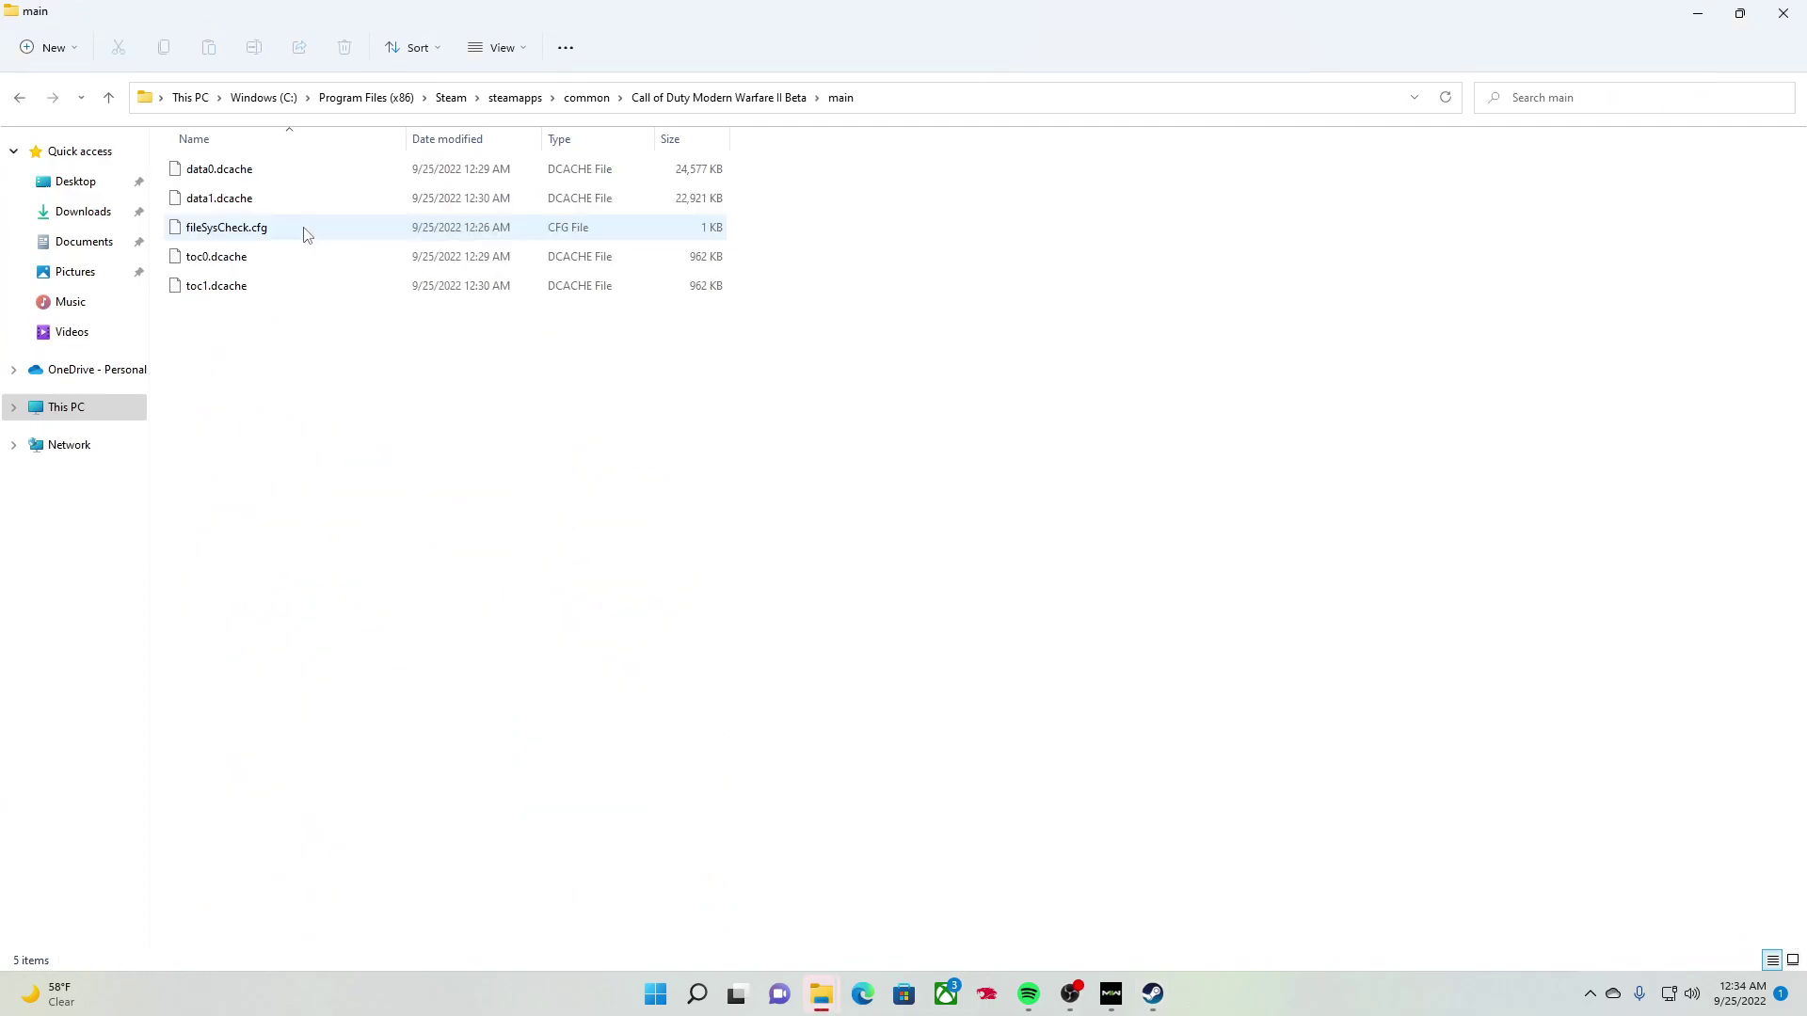
pyautogui.moveTo(358, 561); pyautogui.dragTo(363, 730)
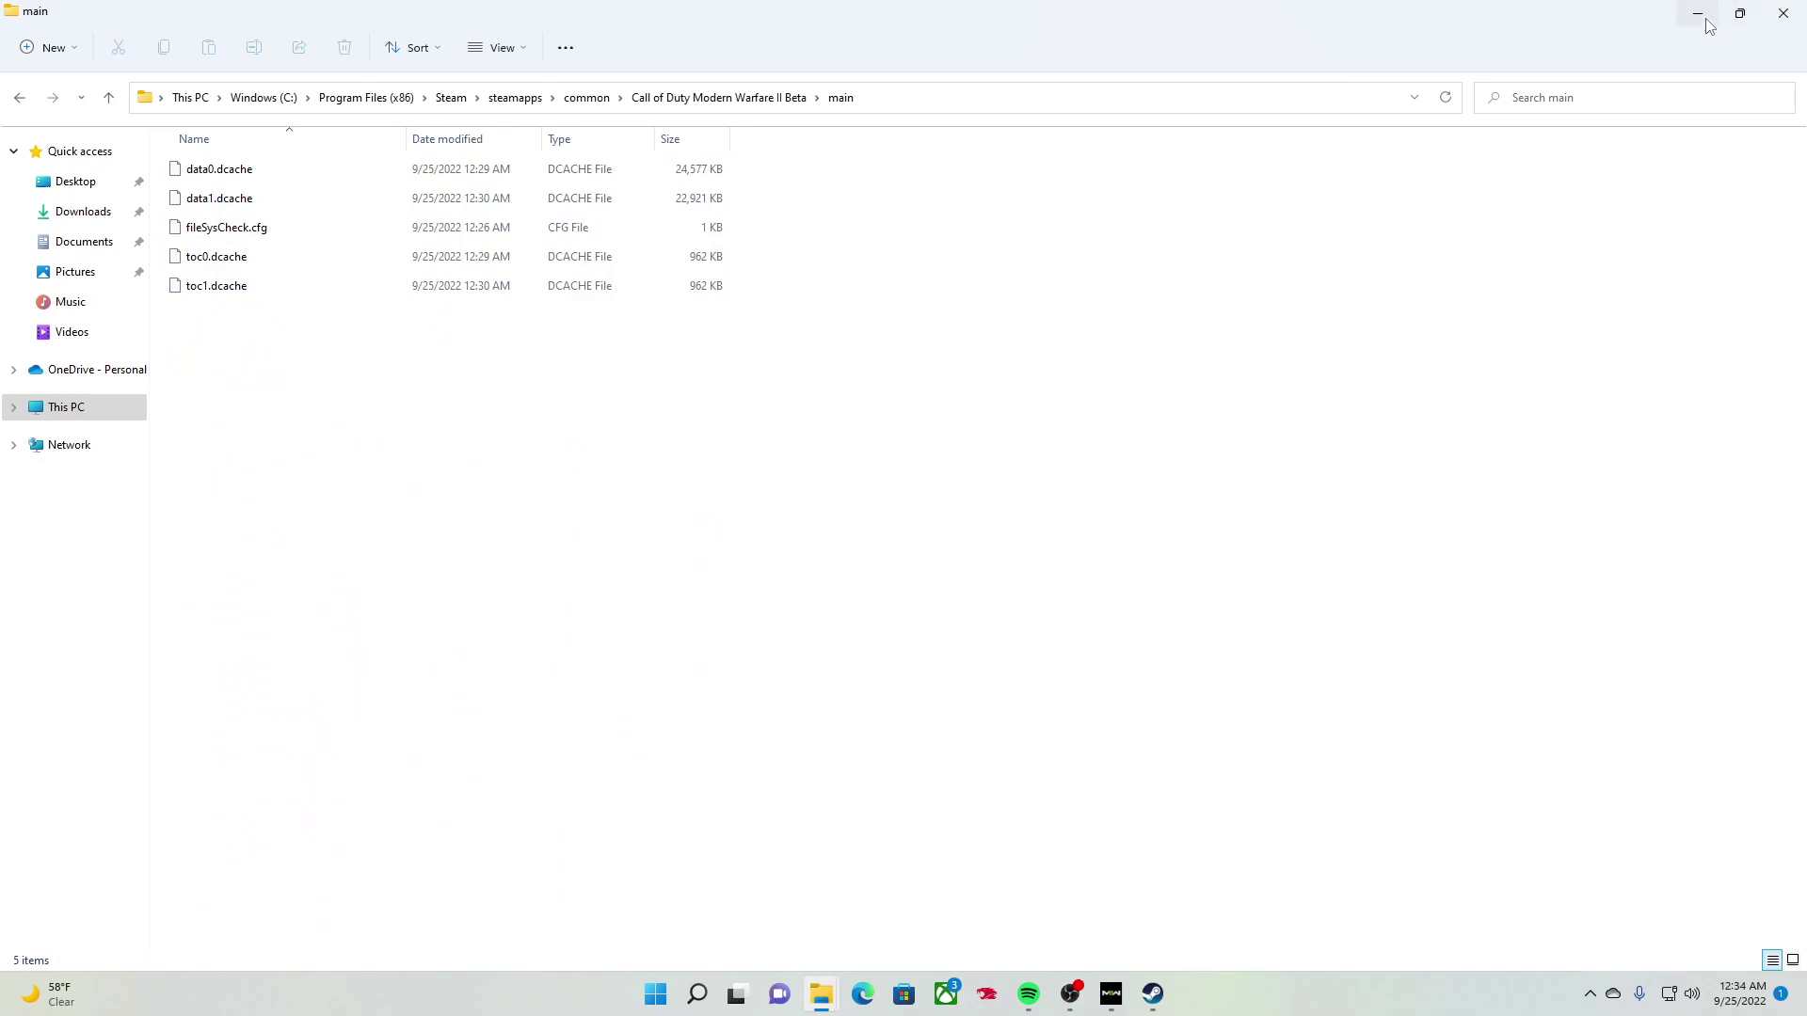
# Step: Close File Explorer to return to the Open Beta's Local Files properties in Steam
pyautogui.click(1781, 18)
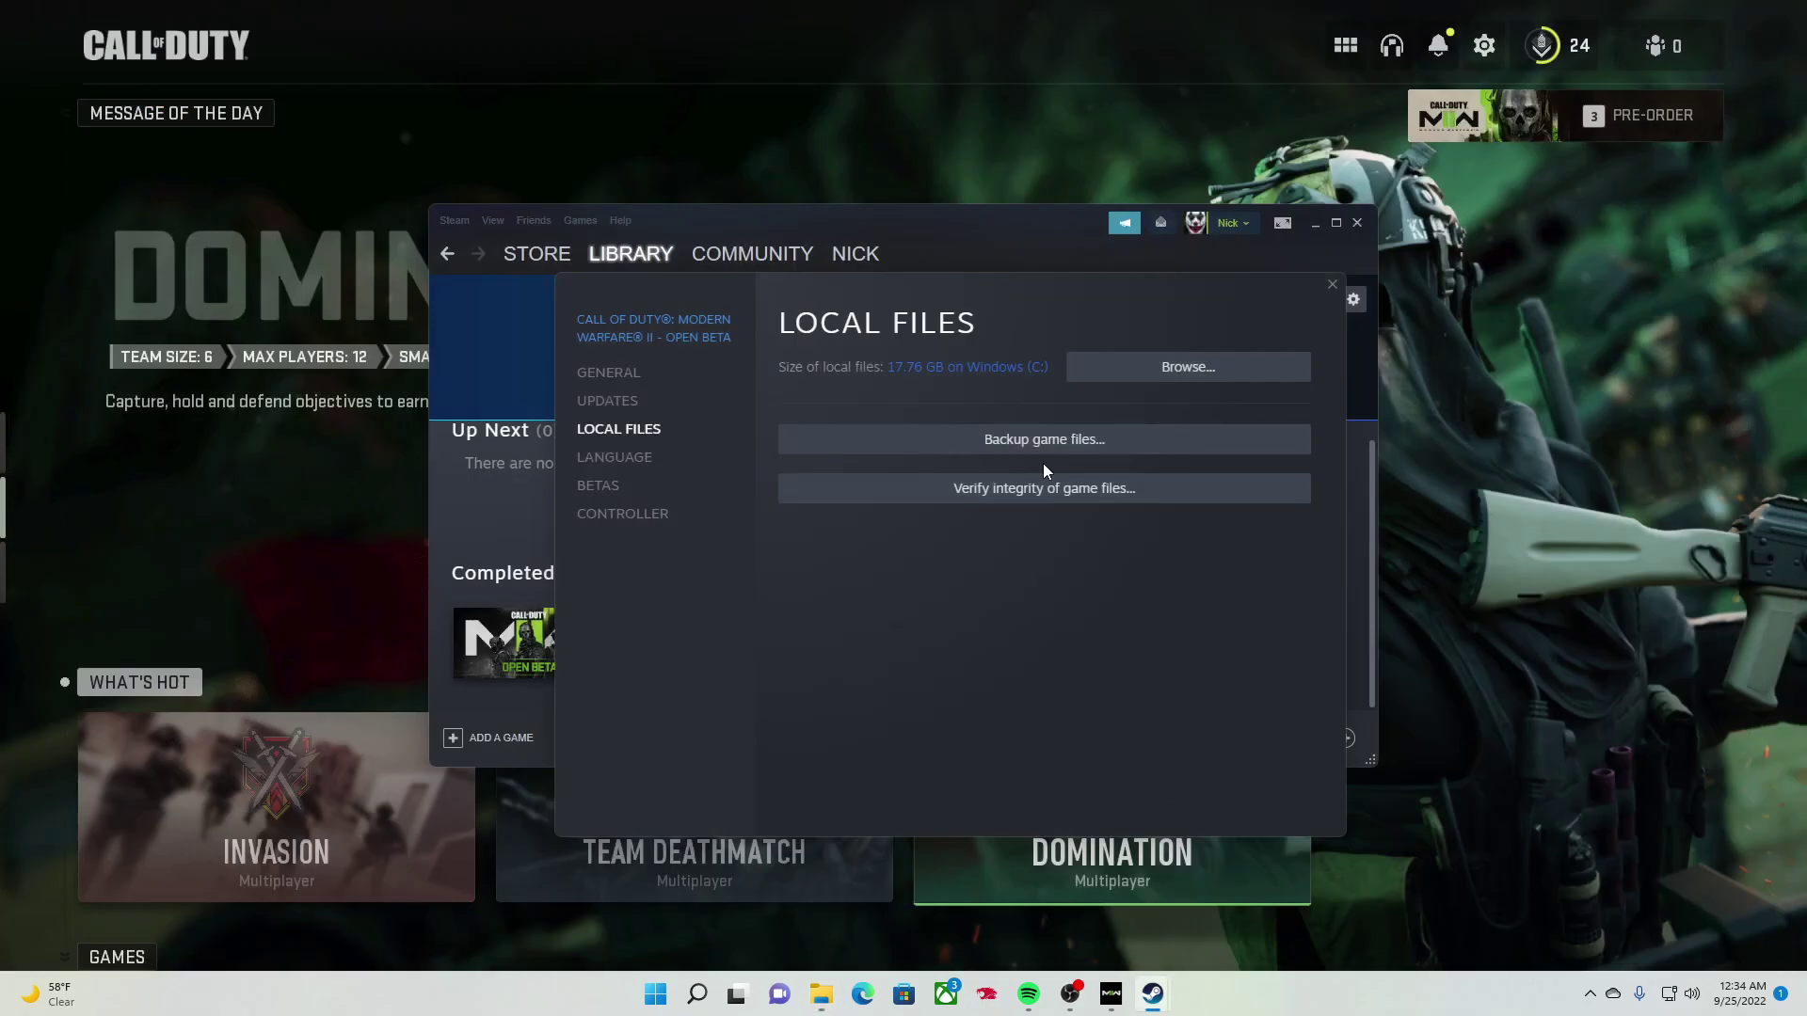